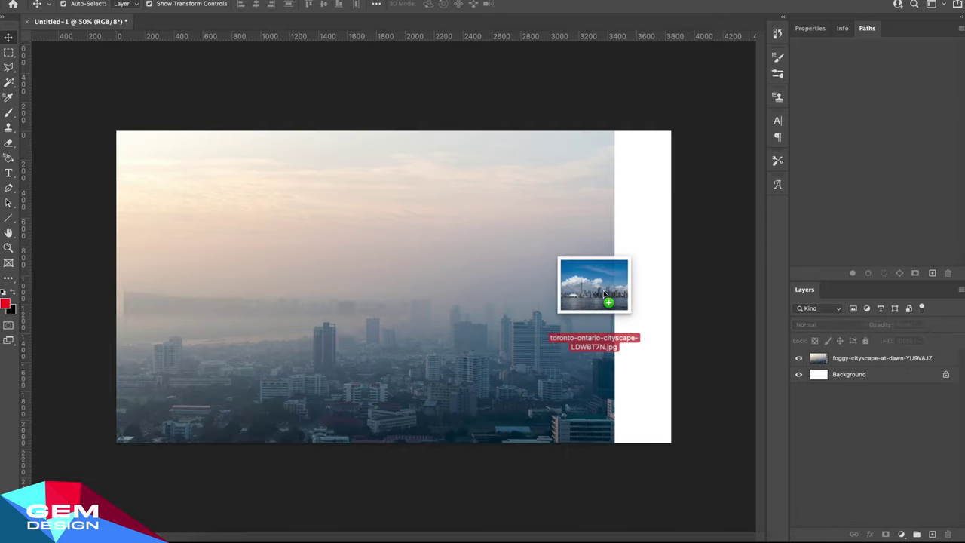
Add the Toronto skyline photo over the foggy cityscape backdrop
left_click_drag(306, 442, 438, 400)
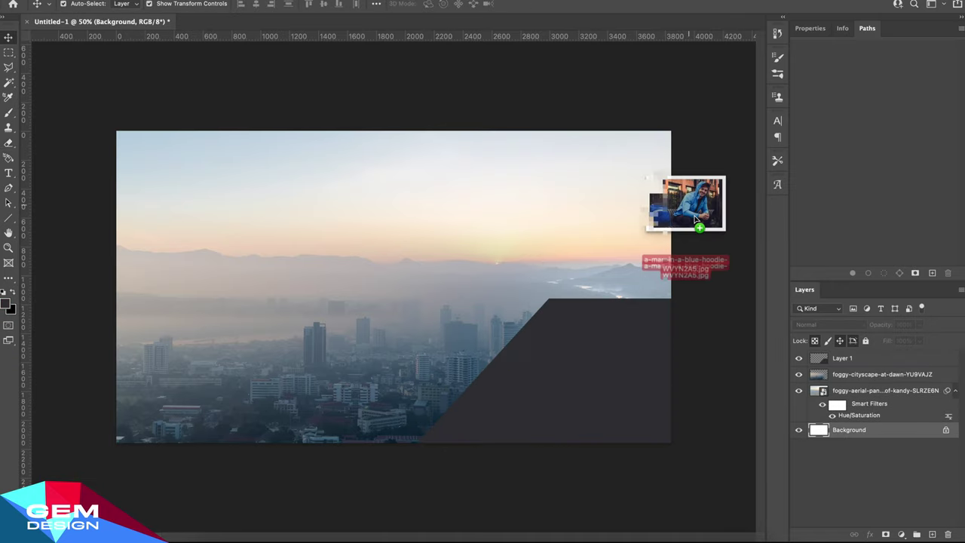
Place the photo of the hooded man into the composition
left_click_drag(695, 219, 696, 218)
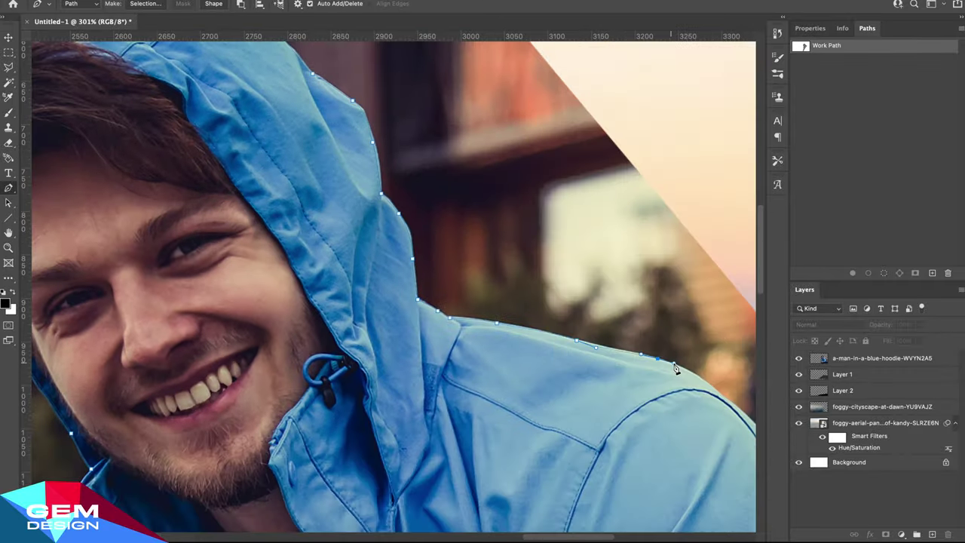
scroll(590, 243, "down", 15)
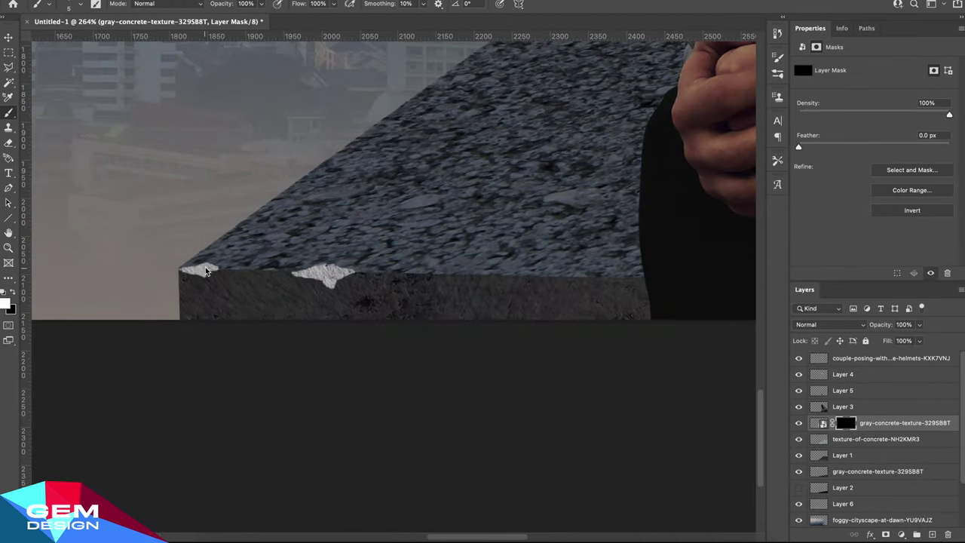
Paint the concrete layer's mask to reveal texture along the ledge's bottom edge
scroll(206, 272, "right", 5)
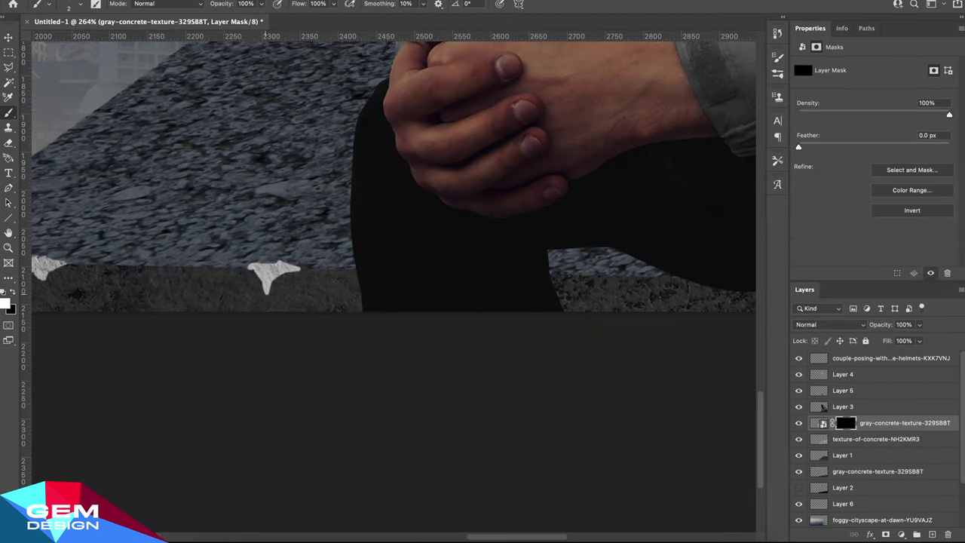
left_click_drag(249, 275, 309, 272)
scroll(309, 272, "right", 5)
scroll(369, 274, "right", 5)
scroll(369, 274, "right", 5)
left_click_drag(438, 285, 498, 287)
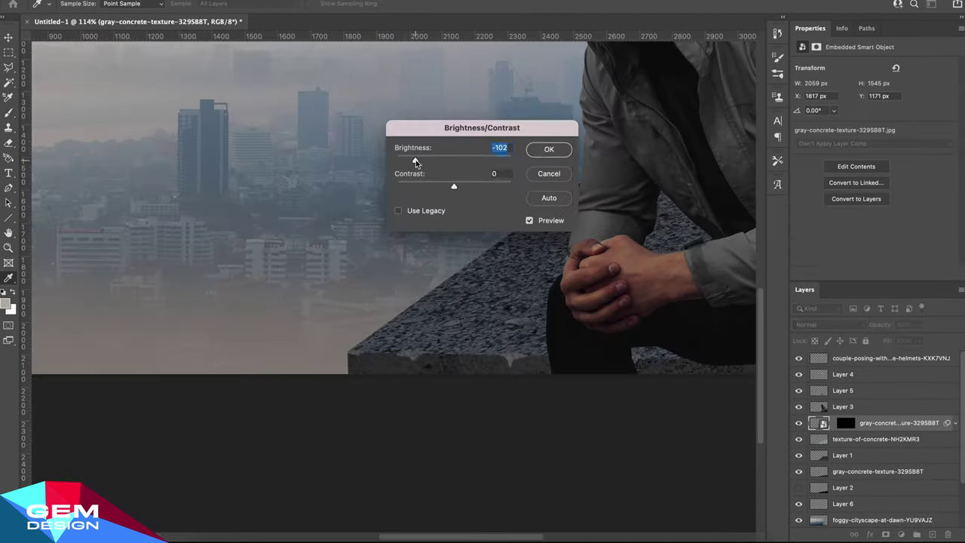